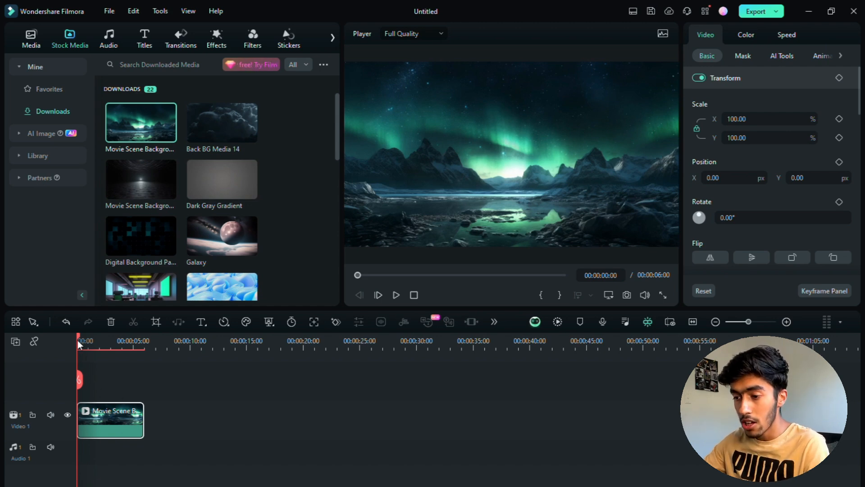
Split the Movie Scene clip at 00:00:03:07 and slide its second part along the track, away from the first part
drag(77, 339, 114, 348)
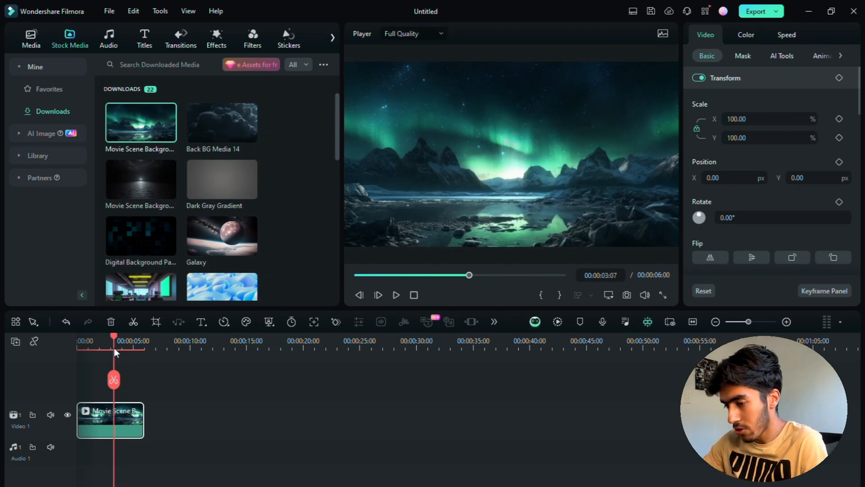
click(114, 380)
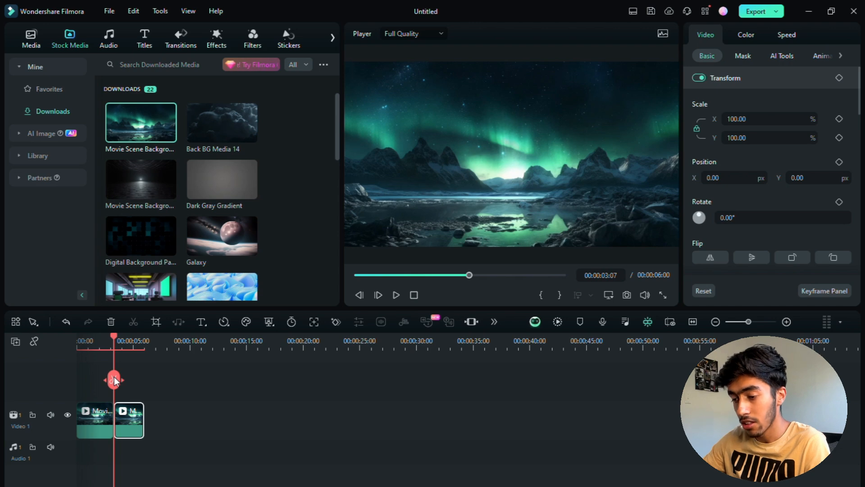
drag(124, 426, 195, 428)
drag(88, 425, 137, 426)
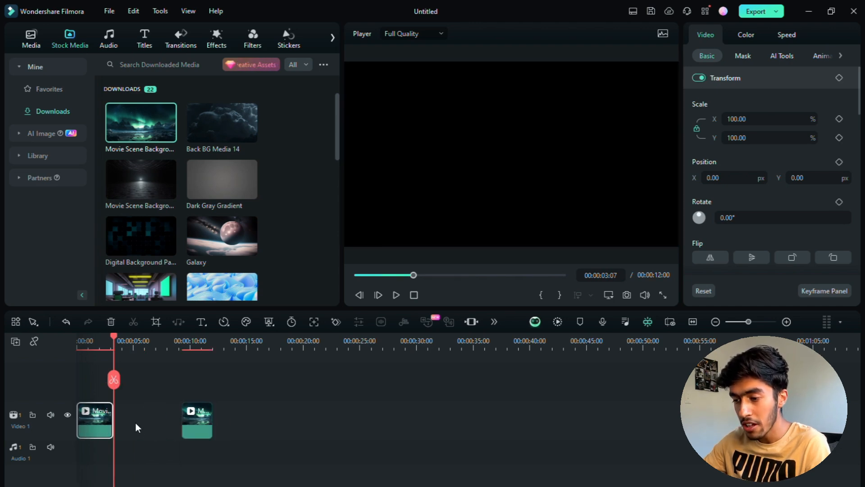
drag(191, 428, 150, 428)
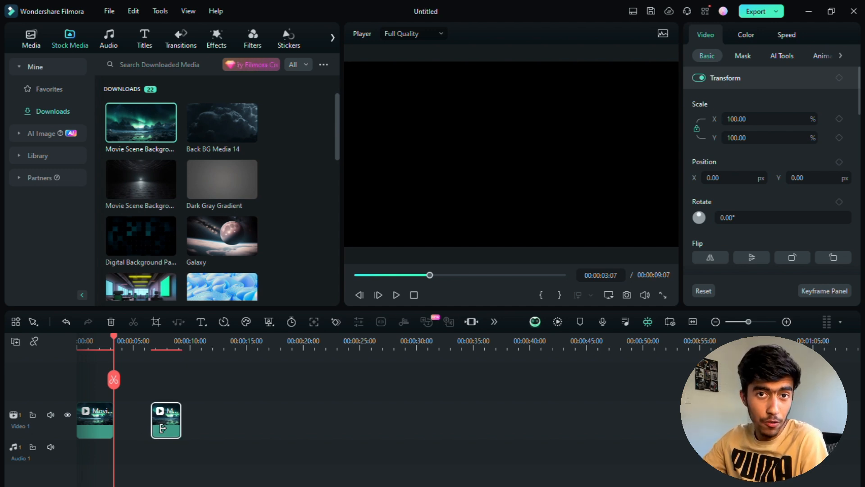
Undo the clip moves and the split to restore the Movie Scene clip to one piece
key(ctrl+z)
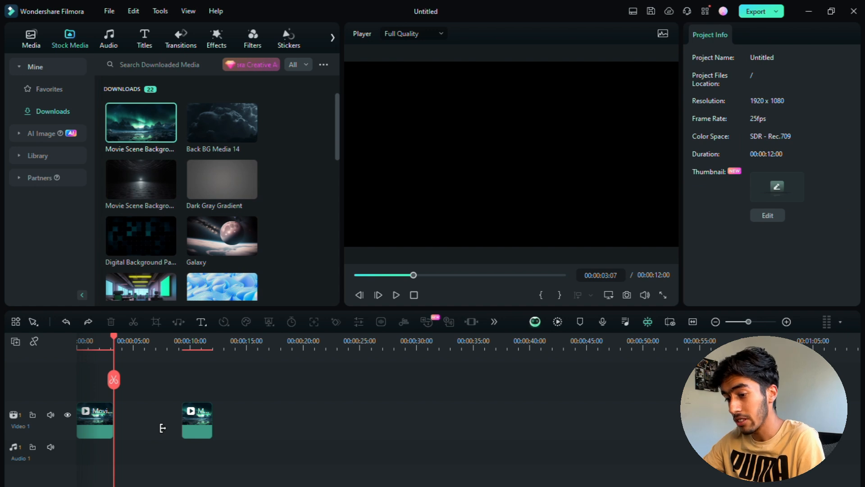
key(ctrl+z)
key(ctrl+z)
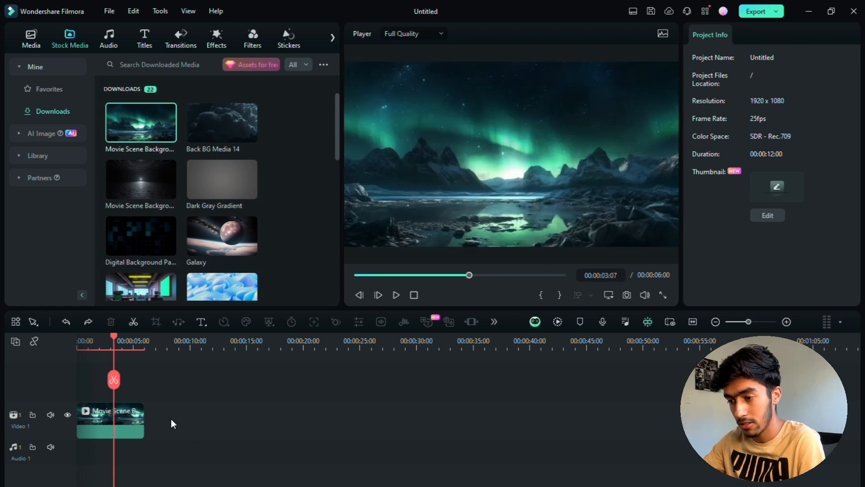
Try splitting the Movie Scene clip at 00:00:03:06 and moving its second part away, and undo both edits
mouse_move(112, 341)
mouse_down()
mouse_move(139, 342)
mouse_move(113, 342)
mouse_up()
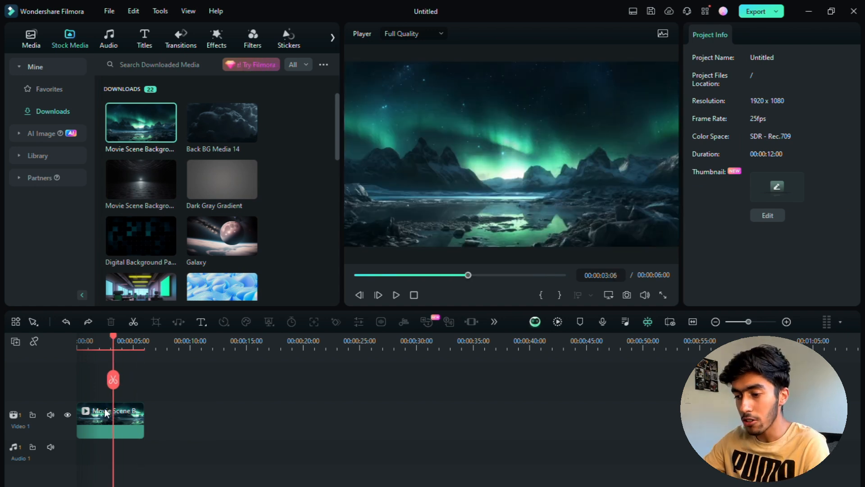
click(114, 414)
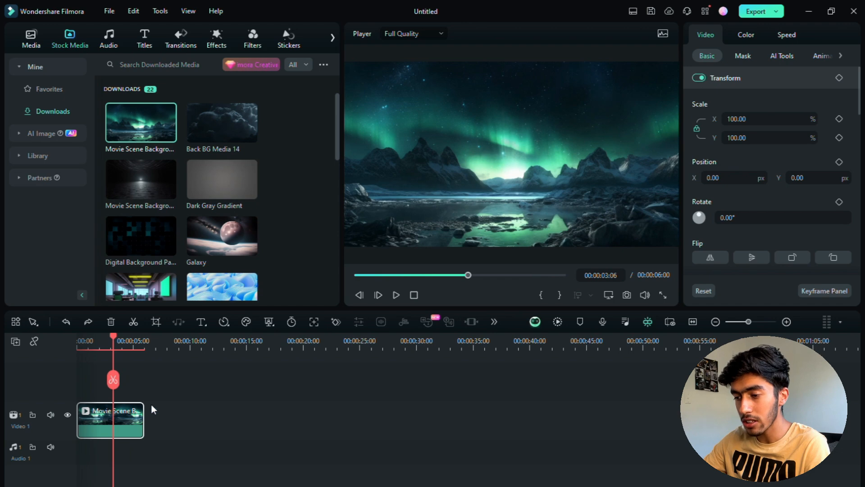
click(135, 323)
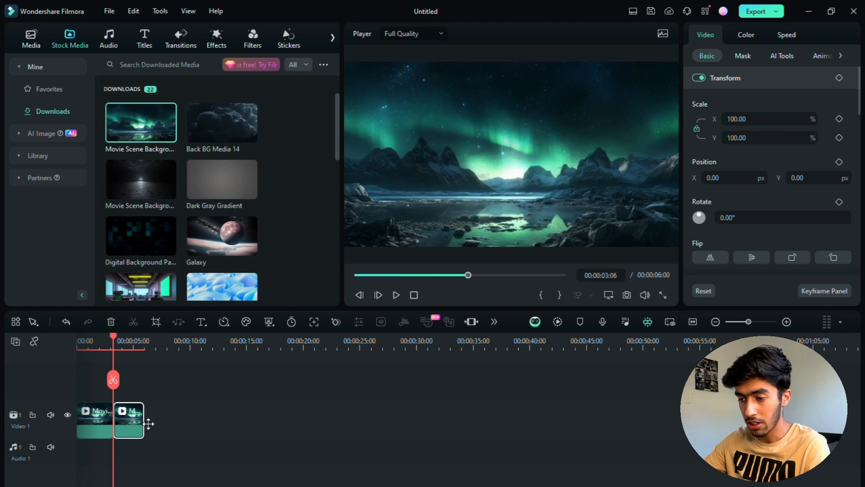
drag(130, 424, 161, 426)
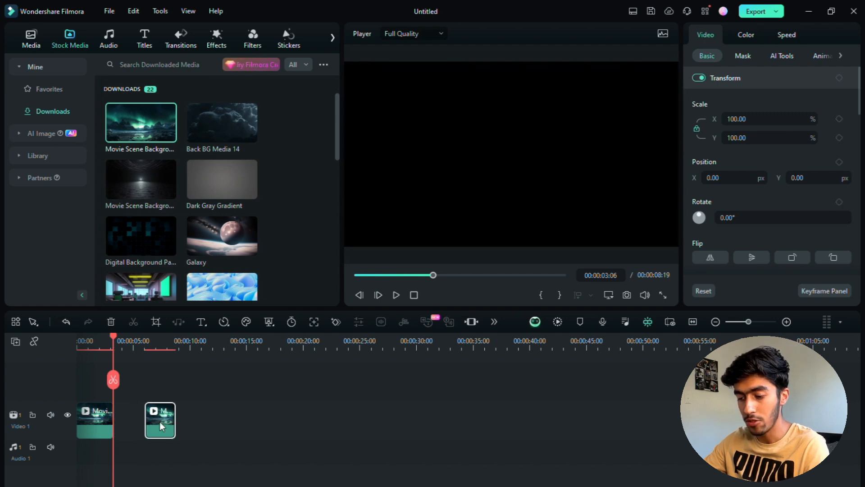
key(ctrl+z)
key(ctrl+z)
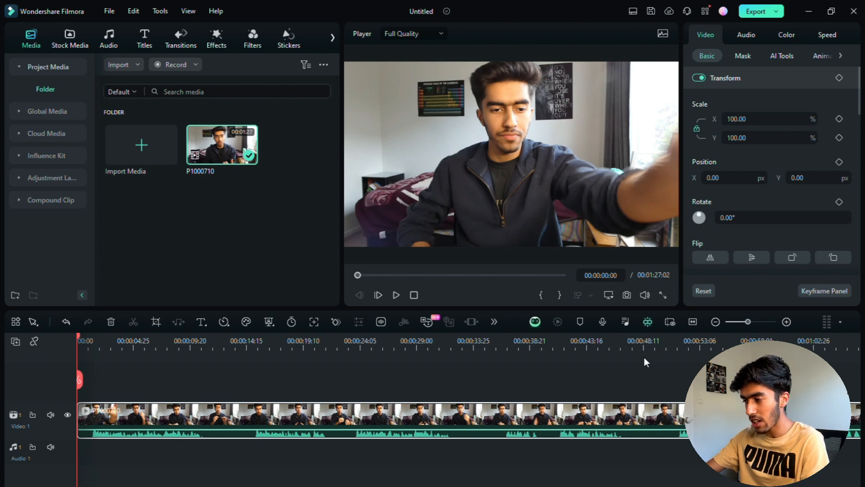
Split the P1000710 clip at 00:00:01:11, where the speech waveform begins
click(787, 322)
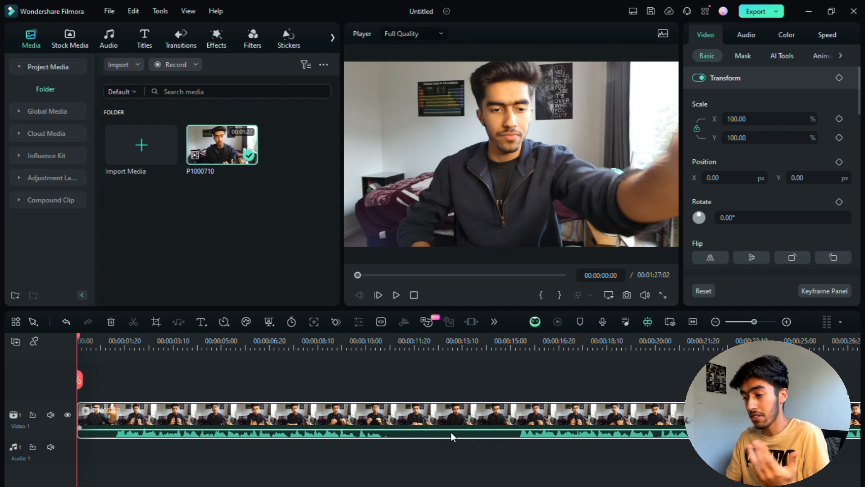
drag(78, 334, 100, 336)
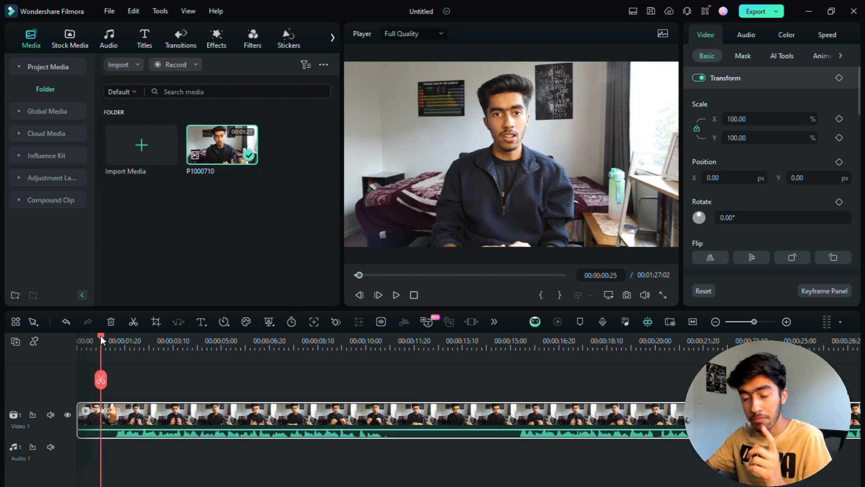
drag(101, 336, 114, 337)
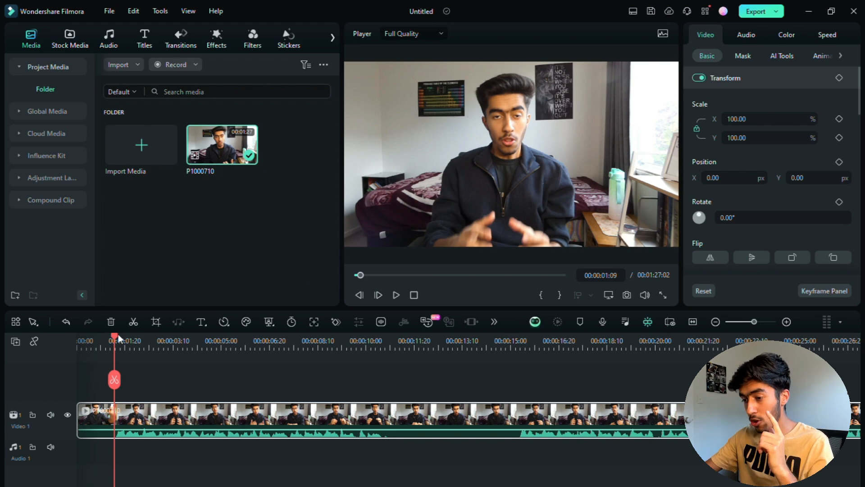
drag(754, 321, 765, 321)
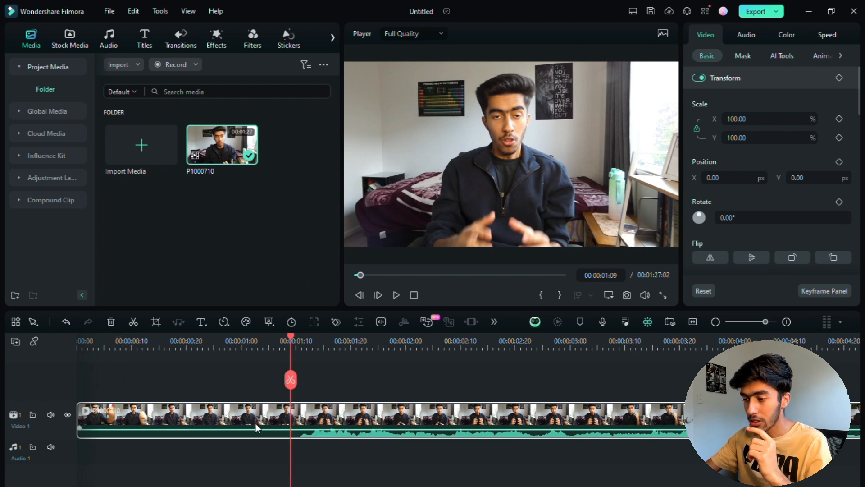
drag(291, 336, 302, 336)
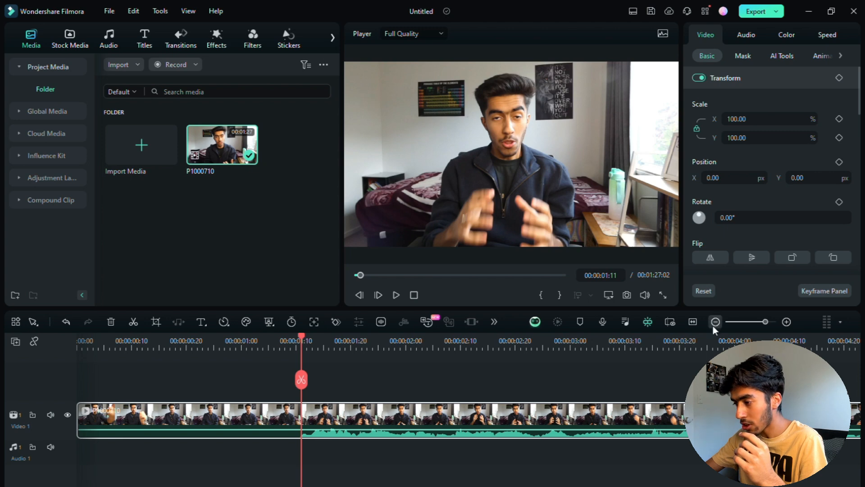
click(787, 322)
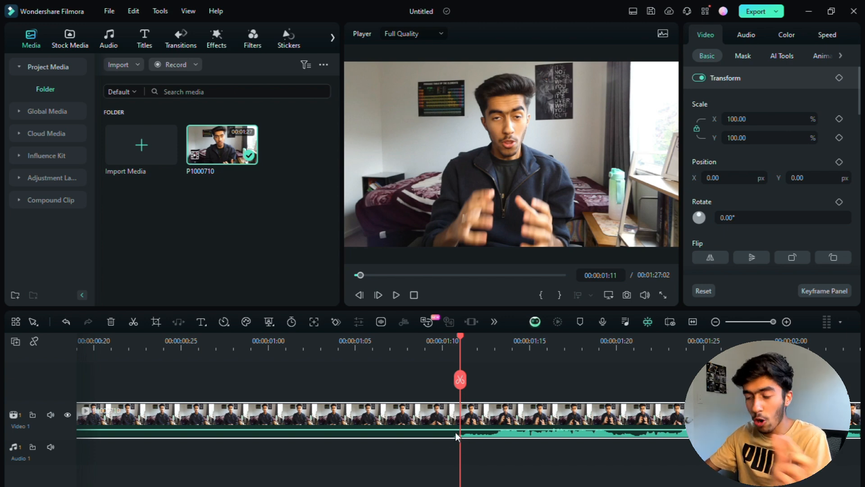
click(459, 382)
Try a plain delete of the silent segment before the cut, leaving a gap on the track, and undo it
click(423, 418)
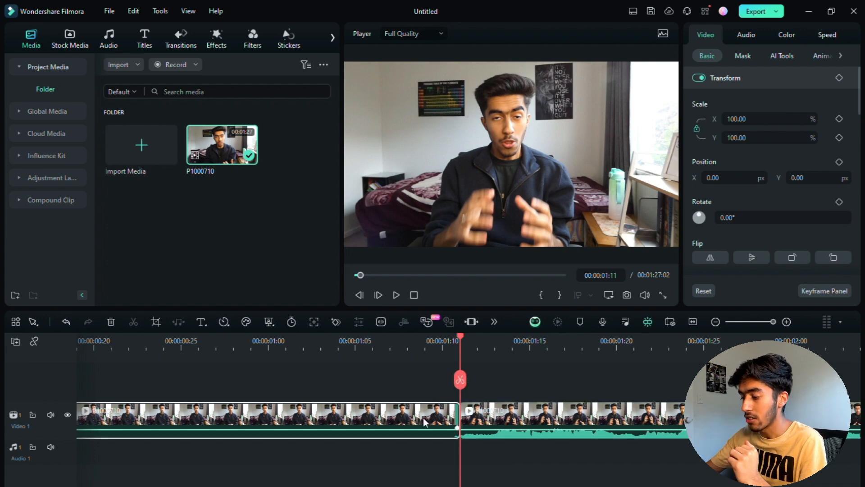
key(Delete)
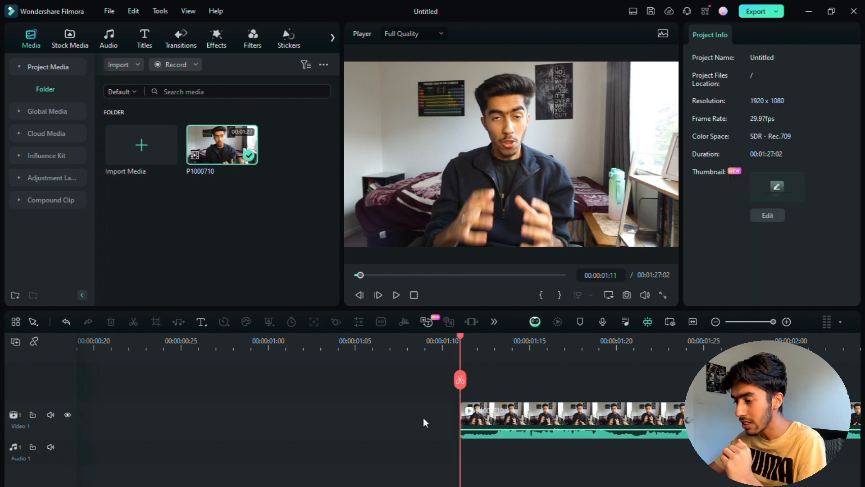
click(423, 418)
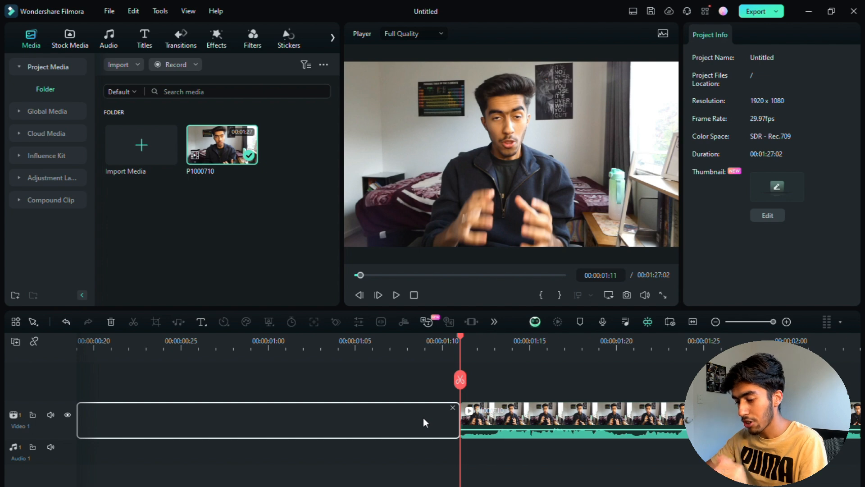
key(ctrl+z)
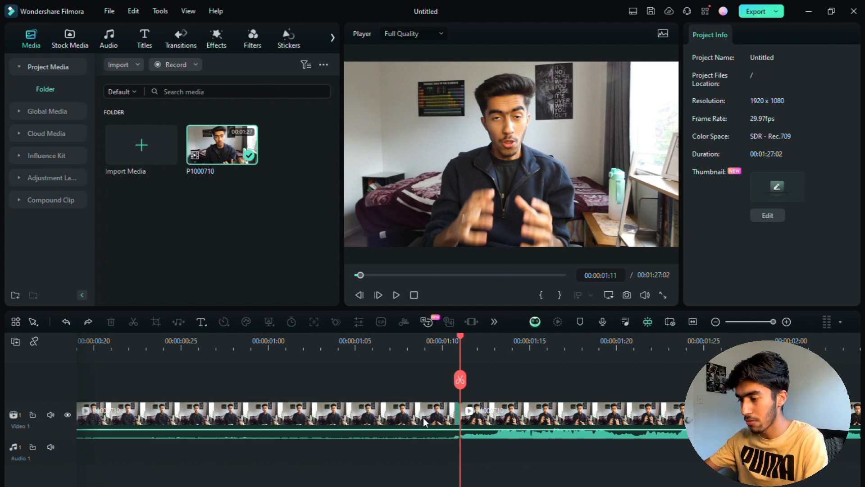
Ripple-delete the silent segment before the cut, closing the gap at the start of the track
click(423, 417)
key(Delete)
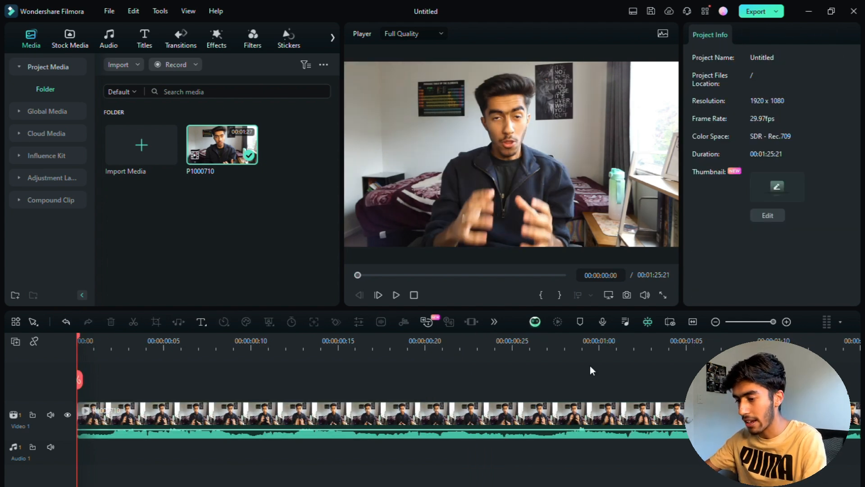
Play the trimmed P1000710 clip from its new beginning to check the opening
drag(774, 322, 765, 323)
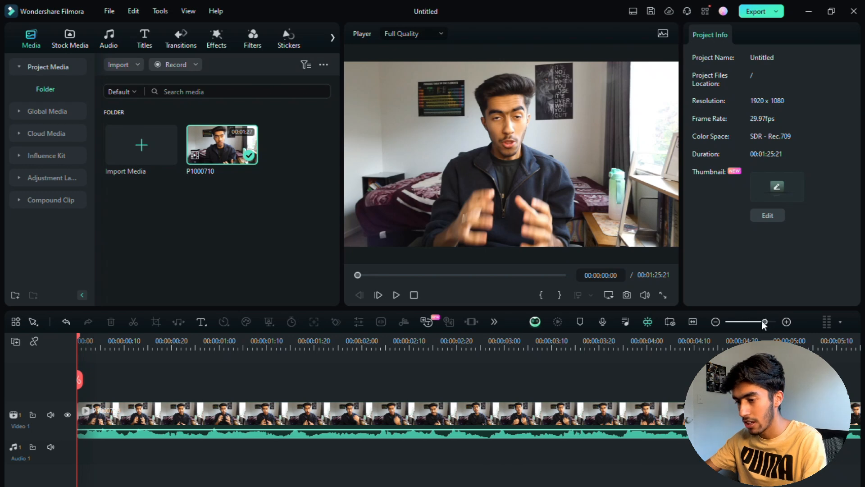
click(756, 323)
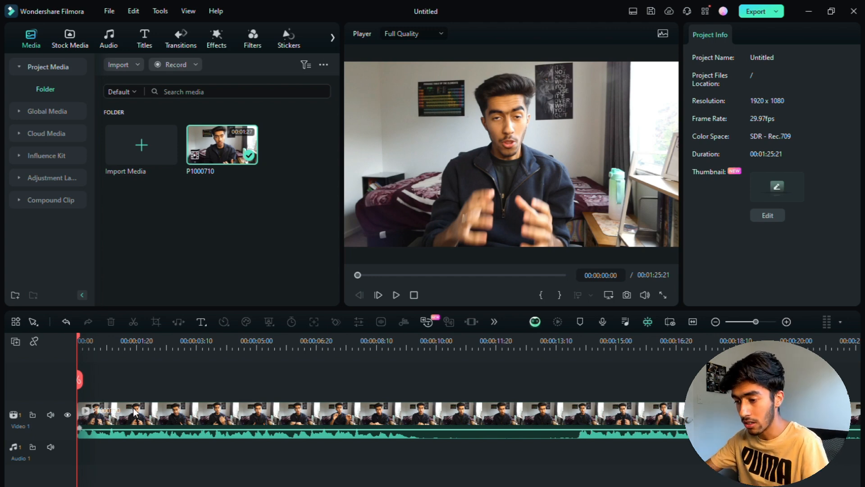
click(396, 295)
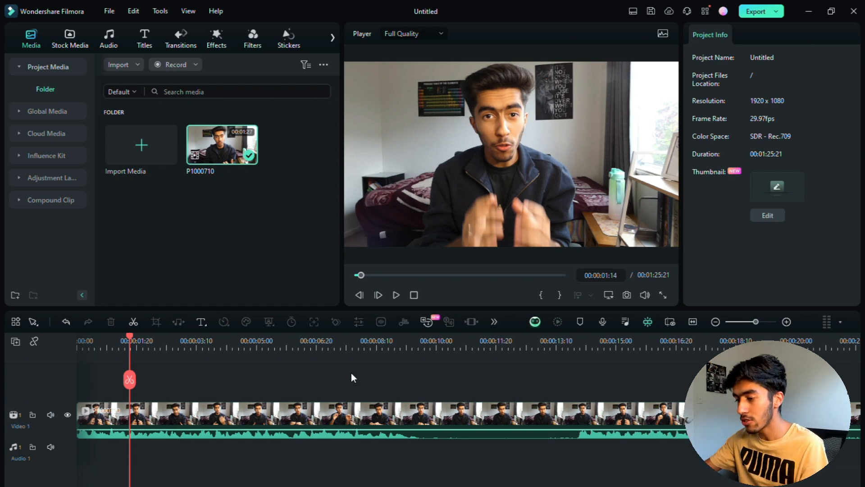
Split the clip at 00:00:09:16 and 00:00:13:28, and ripple-delete the silent section between the two cuts
click(420, 347)
click(420, 382)
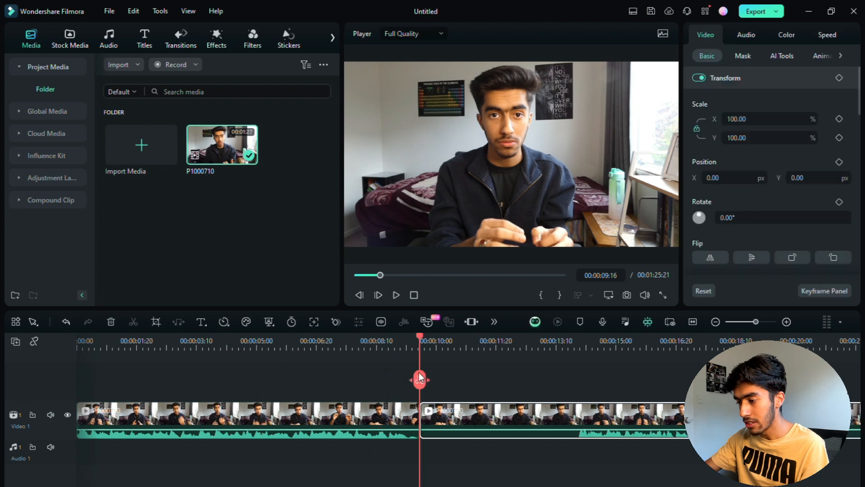
drag(419, 343, 578, 354)
click(578, 380)
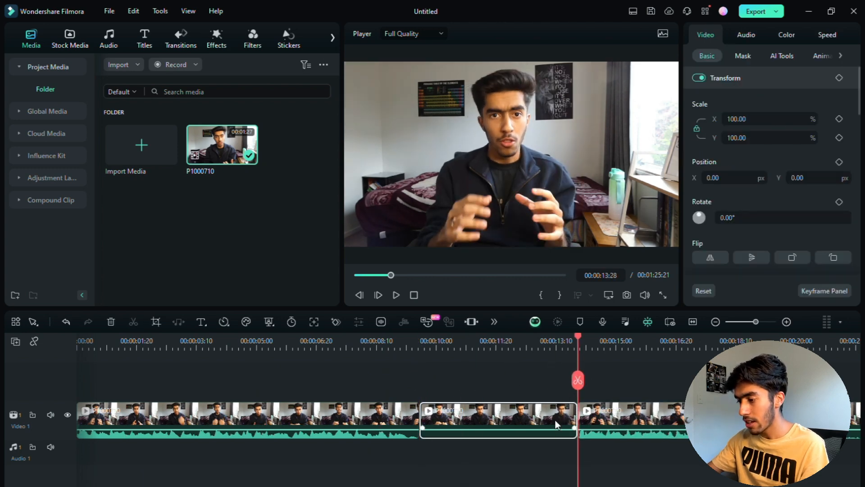
key(Delete)
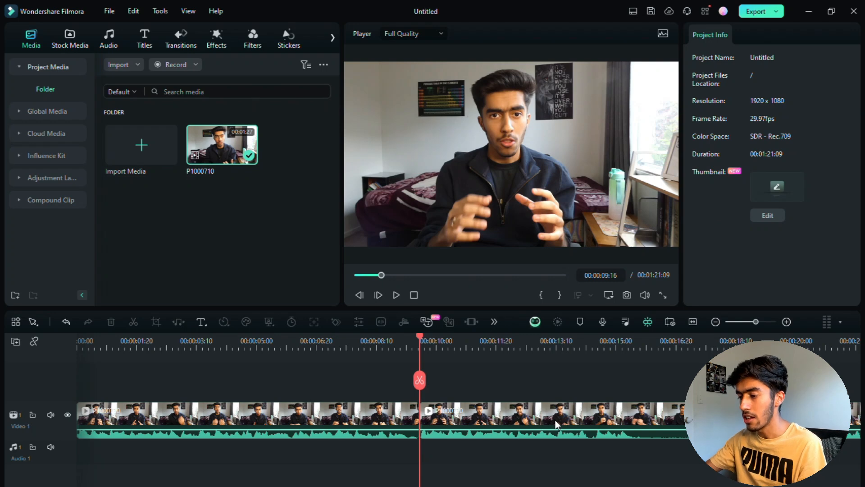
Play the video from 00:00:07:09 across the new join to check the cut
drag(419, 343, 340, 347)
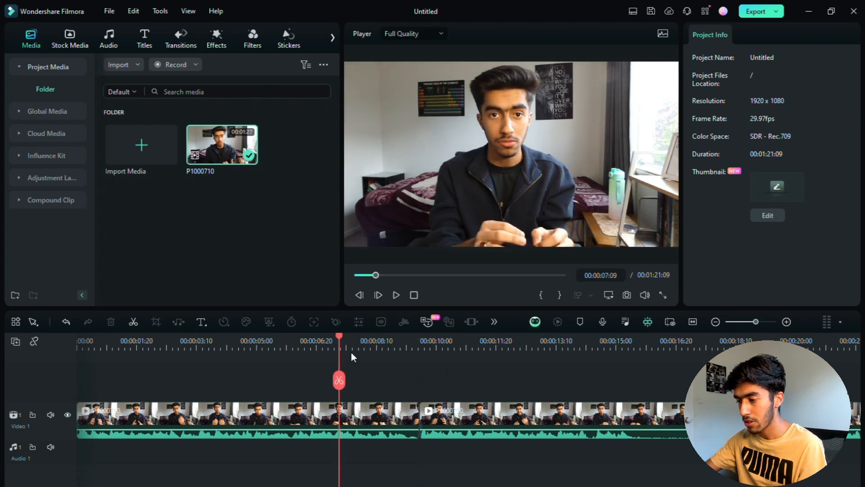
click(396, 296)
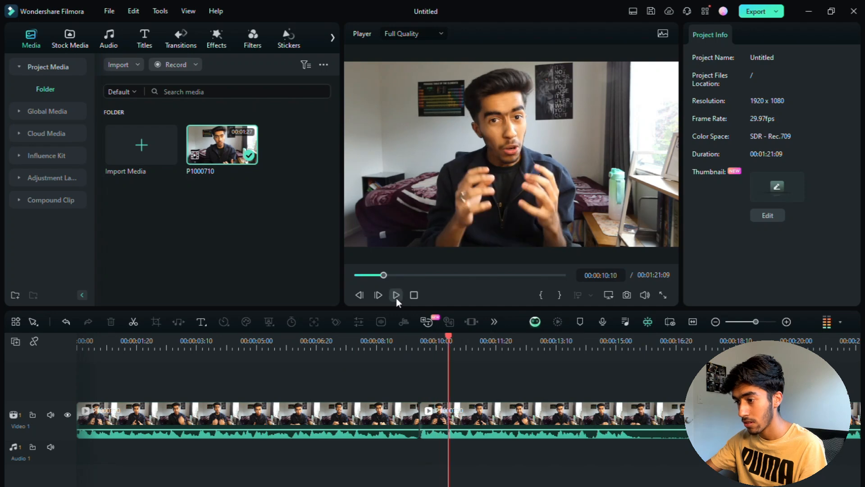
click(396, 296)
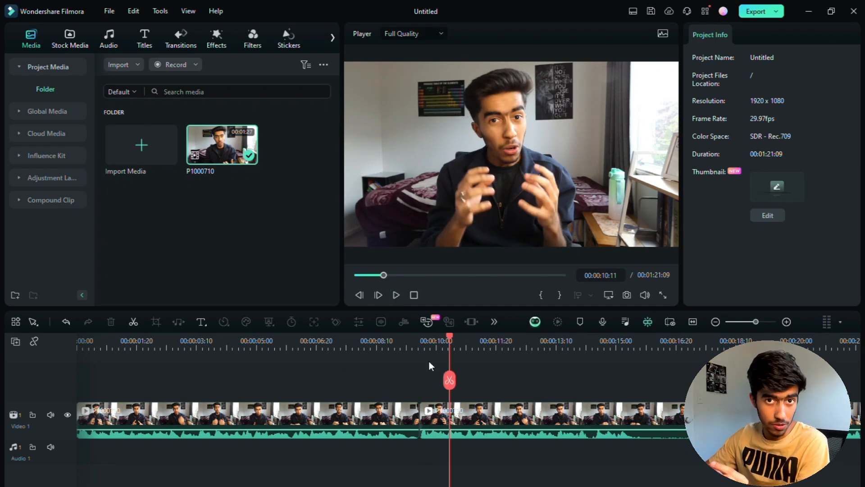
Tighten the join by splitting at 00:00:09:06 and 00:00:09:17 and ripple-deleting the leftover silent pieces between these cuts
drag(756, 322, 769, 322)
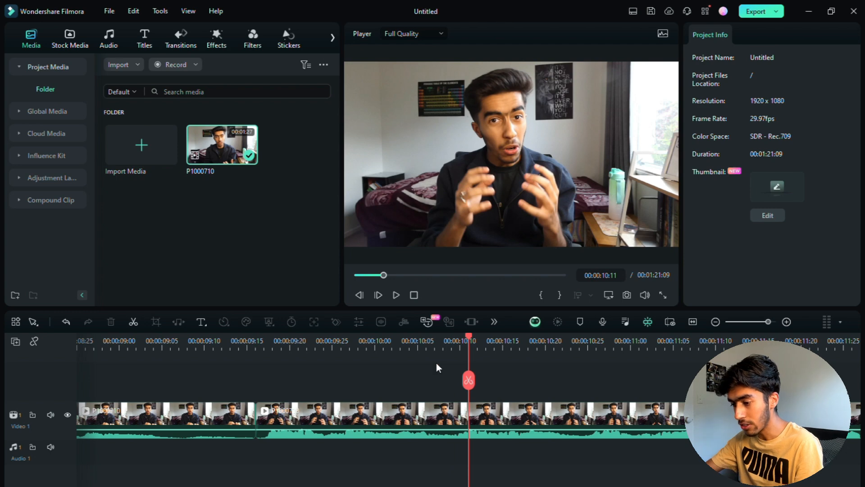
drag(467, 338, 170, 382)
click(170, 381)
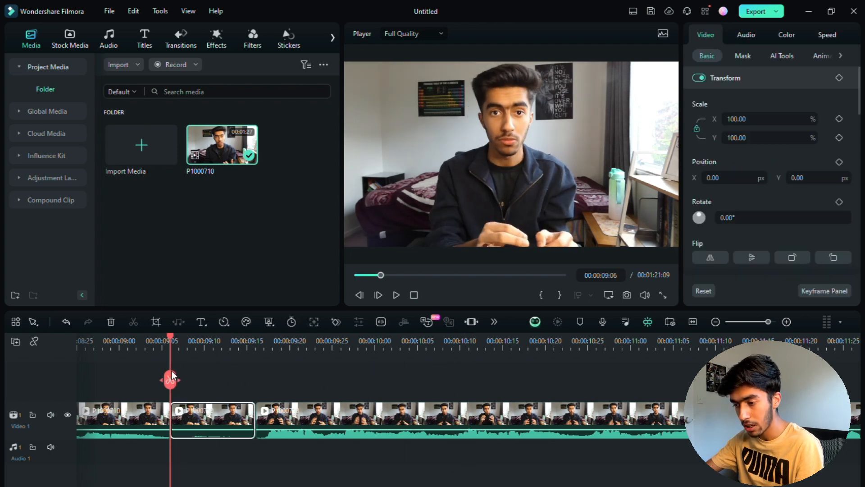
drag(178, 341, 267, 347)
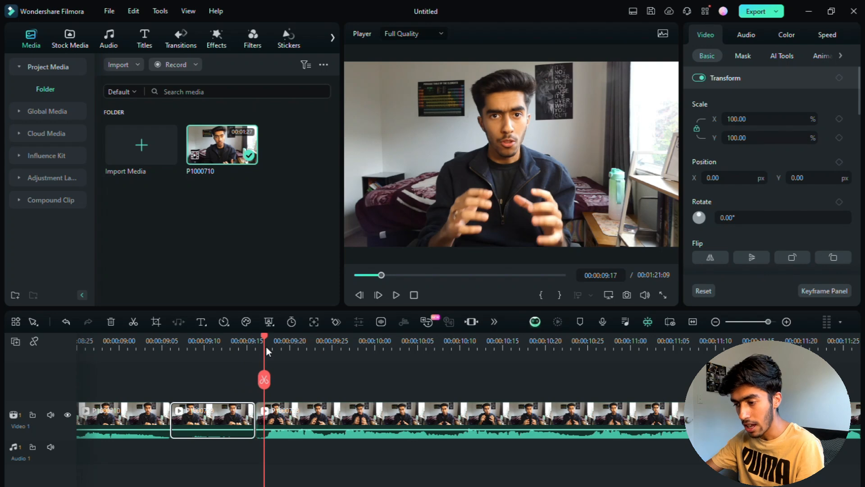
click(264, 379)
drag(238, 388, 265, 421)
key(Delete)
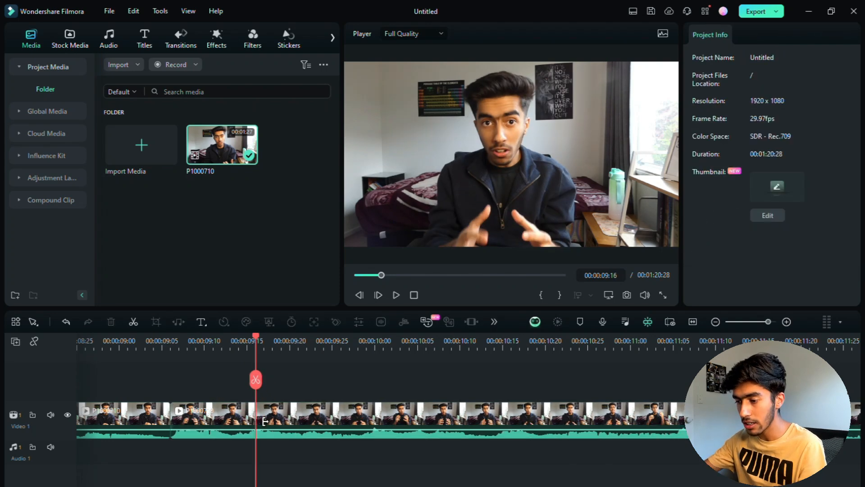
Play the video from 00:00:07:14 across the tightened join to check the transition
click(756, 322)
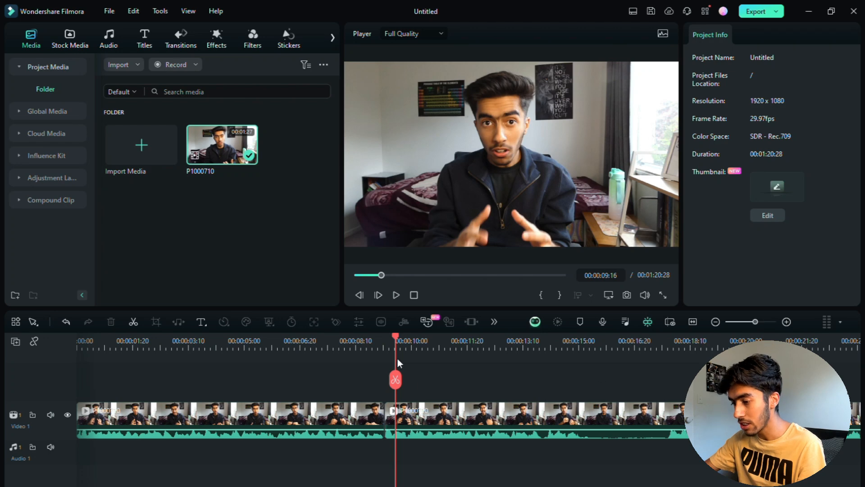
drag(391, 339, 327, 365)
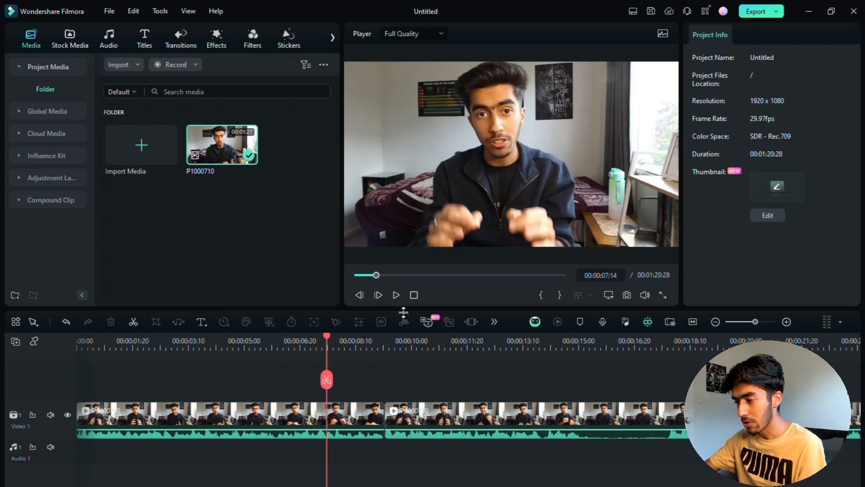
click(396, 295)
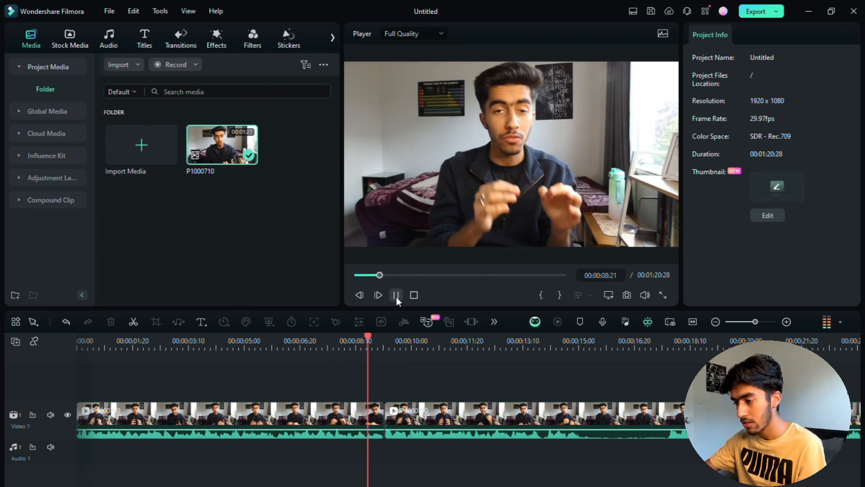
click(396, 295)
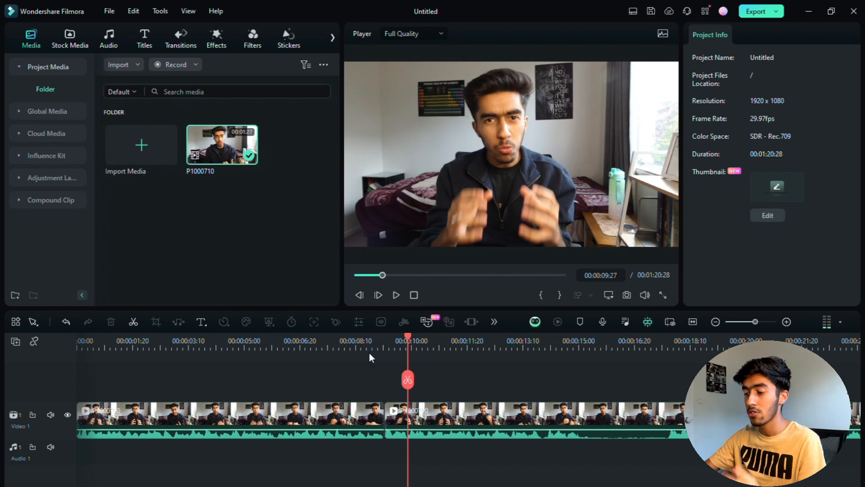